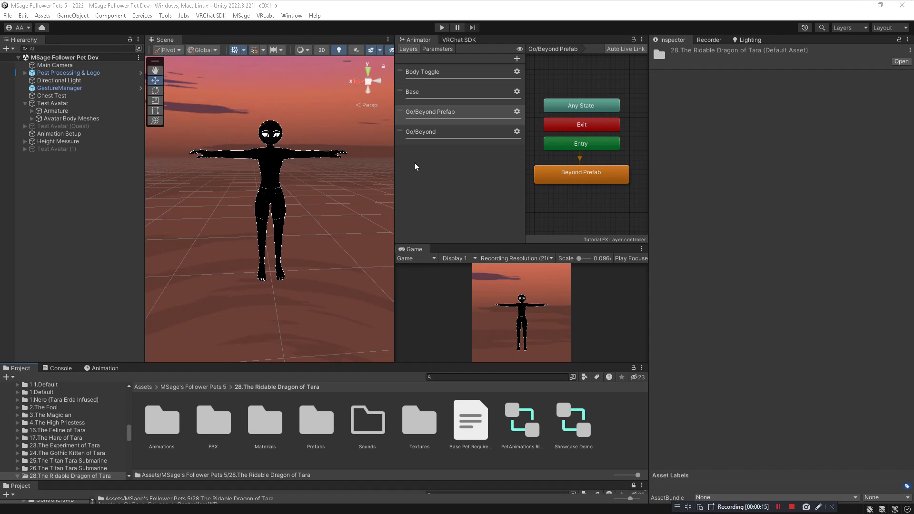
Step: Drag the Scene/Animator splitter right to widen the Scene view
left_click_drag(394, 158, 519, 162)
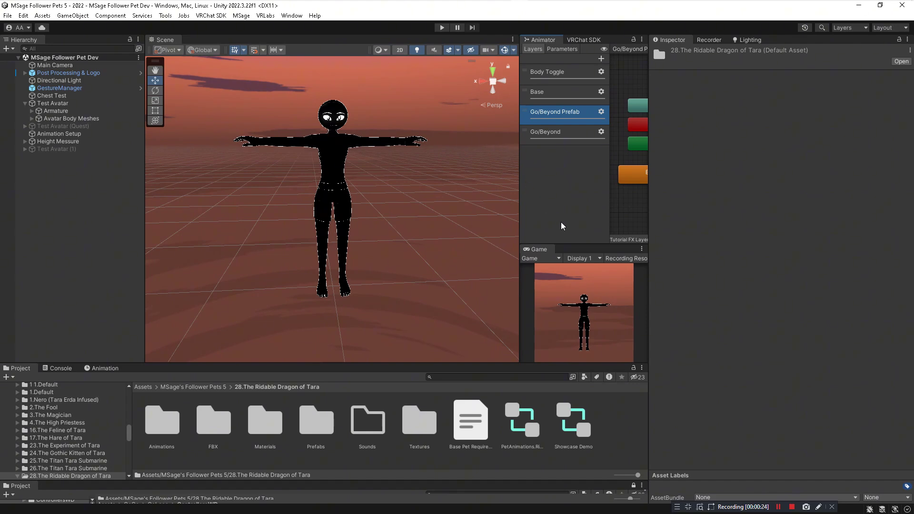
Step: Select Test Avatar and scroll to the Avatar Descriptor's Playable Layers and Expressions sections
left_click(342, 182)
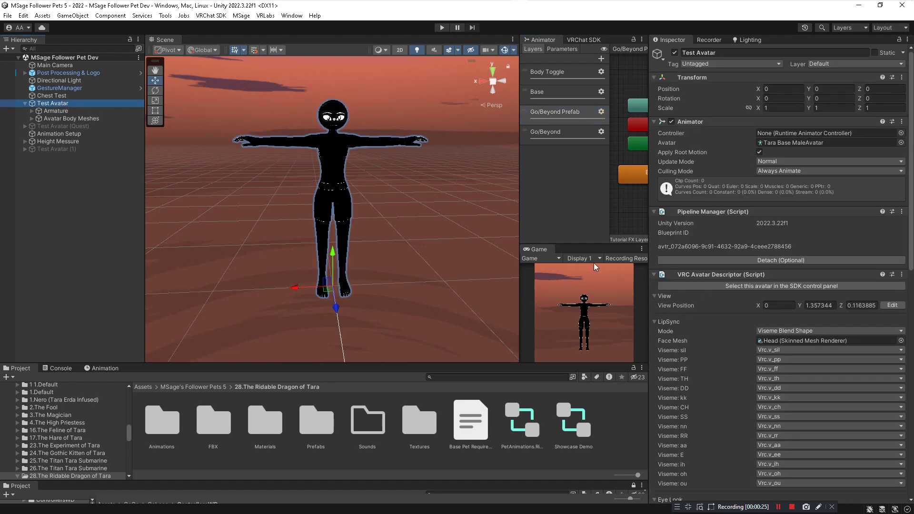
scroll(708, 365, "down", 15)
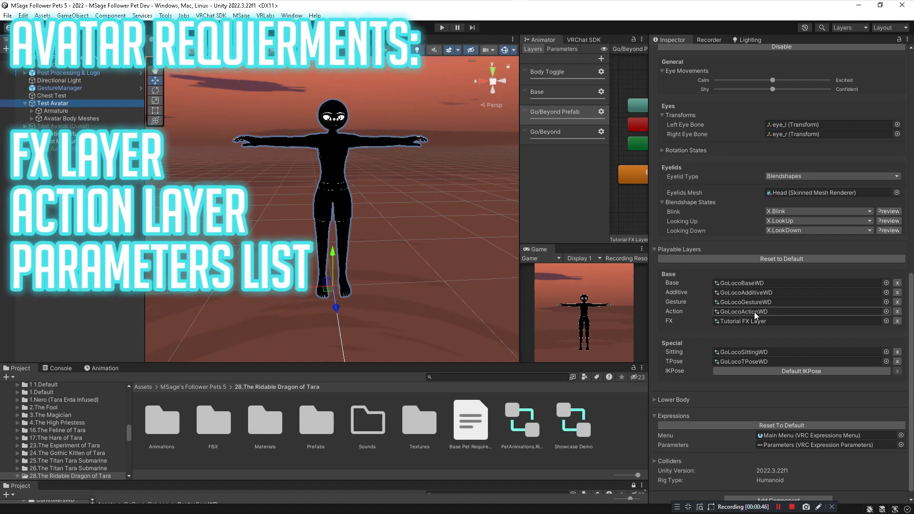
scroll(752, 314, "down", 1)
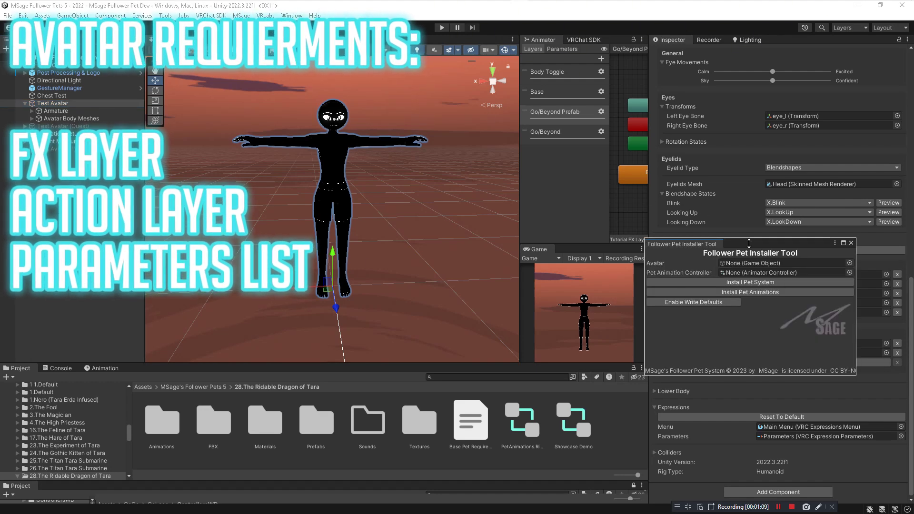
Step: Center the Follower Pet Installer Tool window and assign Test Avatar to its Avatar field
left_click_drag(750, 244, 689, 101)
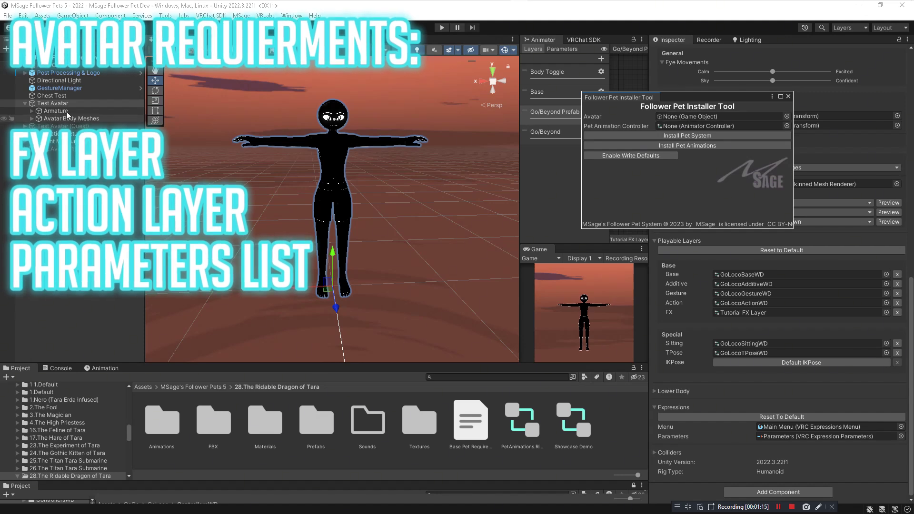
left_click_drag(50, 103, 56, 108)
left_click_drag(159, 104, 681, 117)
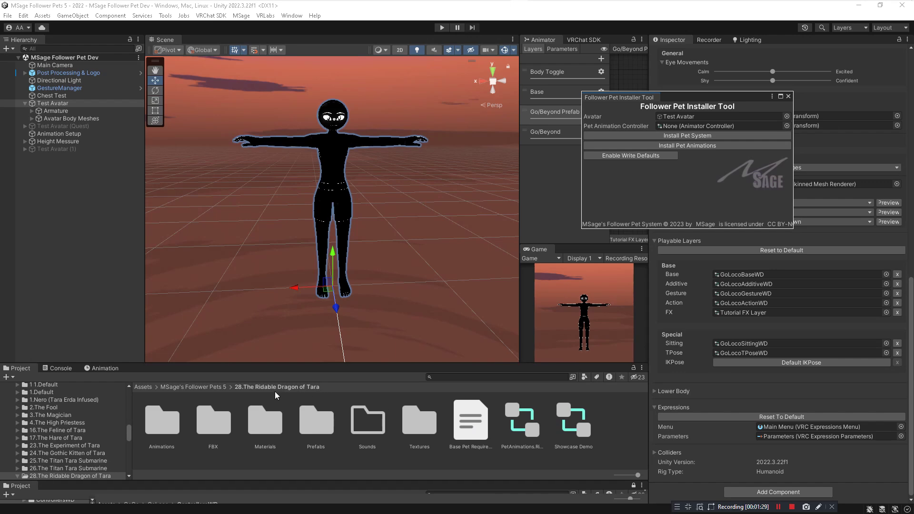
Step: Assign PetAnimations.Ridable Dragon.FX as the Pet Animation Controller and install the pet system
left_click(521, 424)
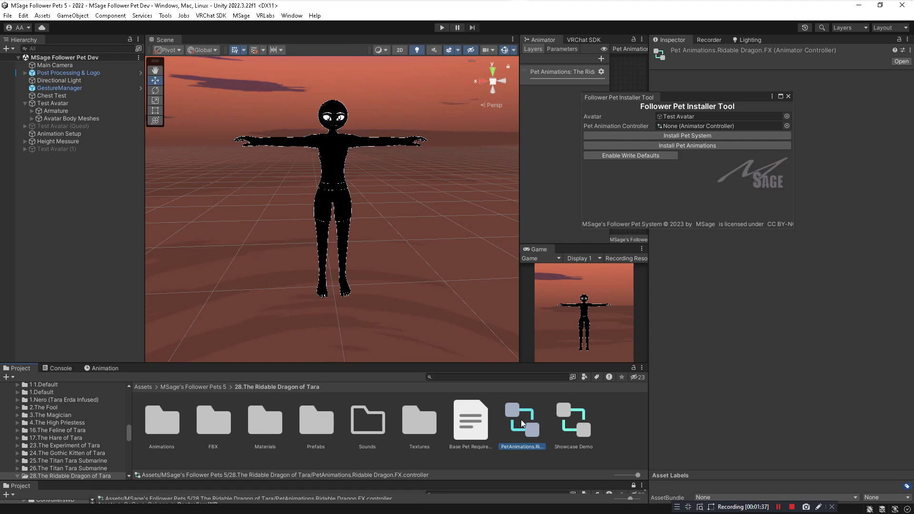
left_click_drag(521, 432, 687, 127)
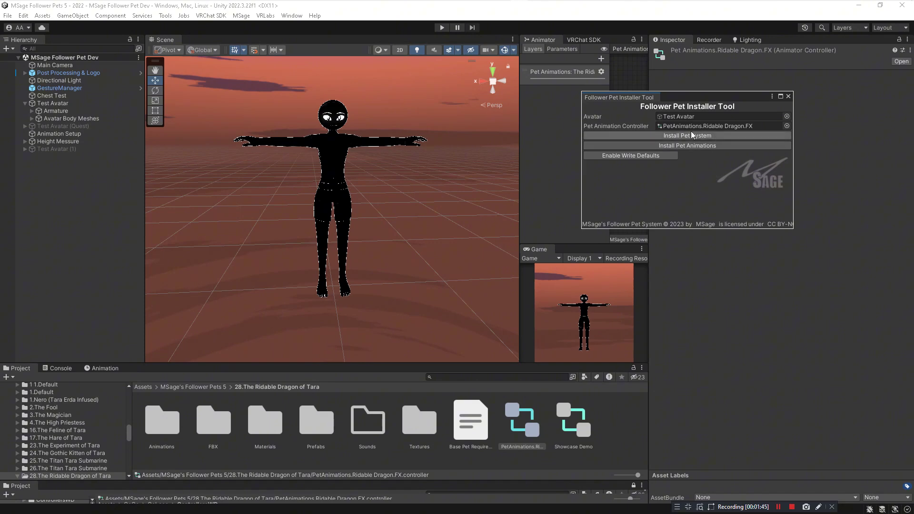
left_click(692, 136)
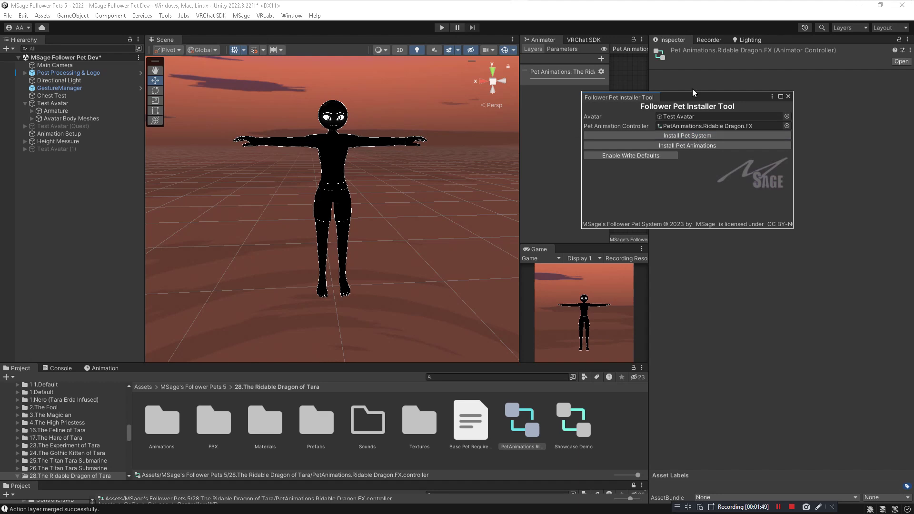
Step: Install the pet animations into the FX layer and enable Write Defaults
left_click_drag(690, 96, 784, 110)
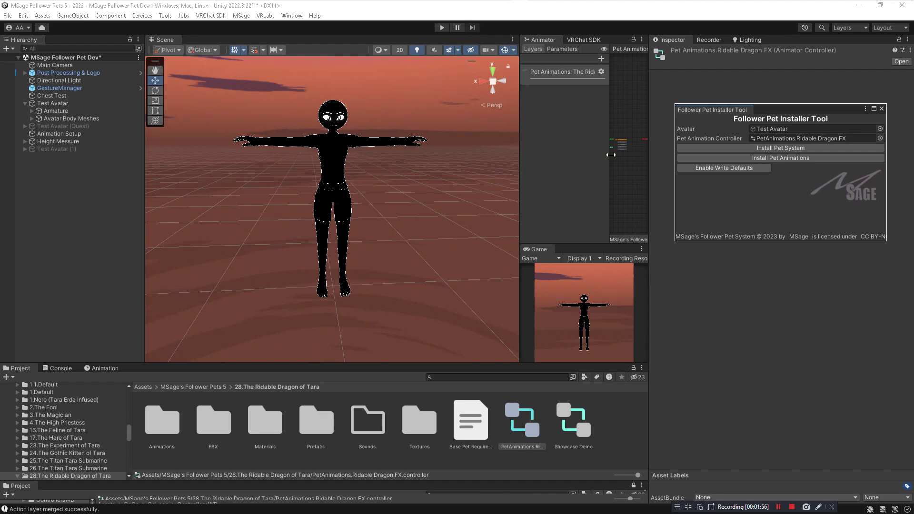
left_click(798, 158)
left_click(732, 169)
Step: Place the Prefabs > 1.Default Follower Pet prefab under Test Avatar and close the installer
double_click(313, 424)
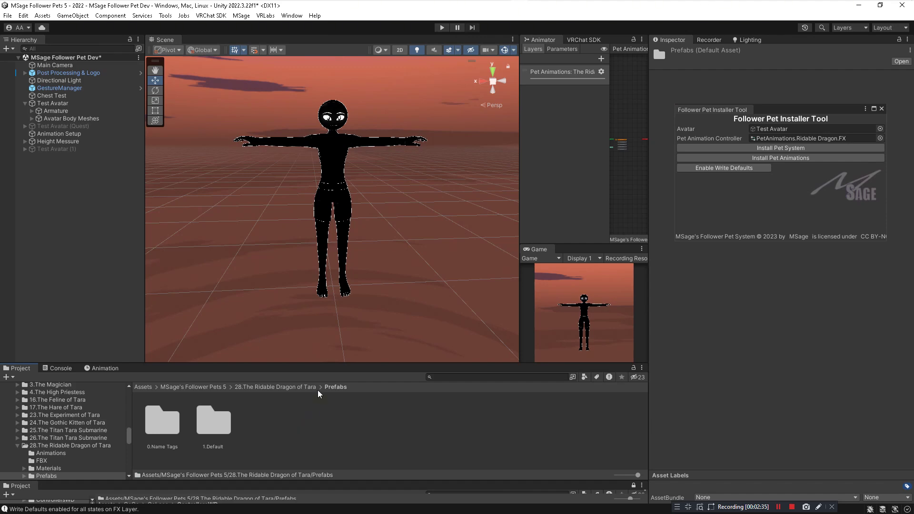
double_click(213, 421)
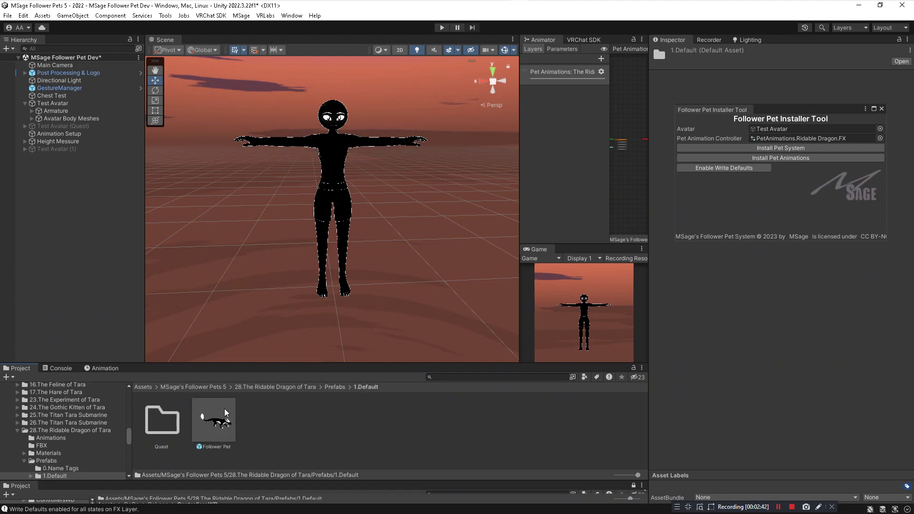
left_click_drag(215, 421, 65, 217)
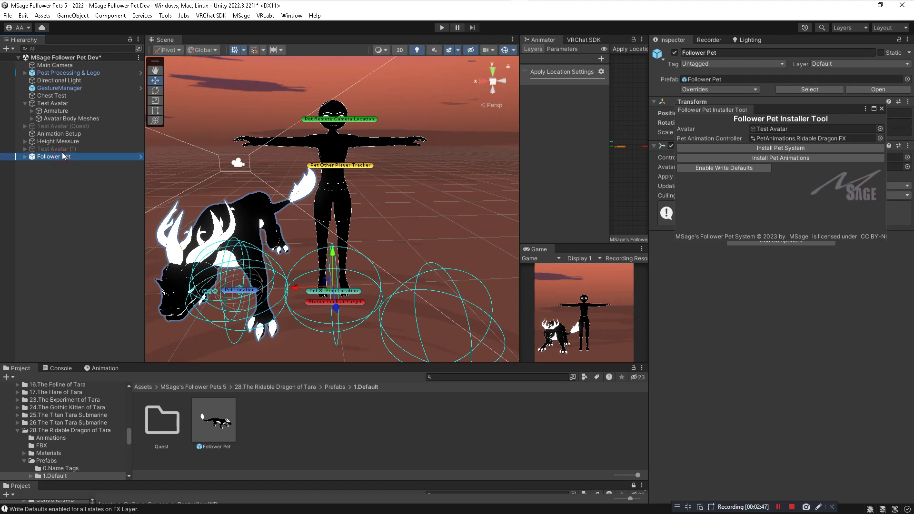
left_click_drag(65, 156, 65, 106)
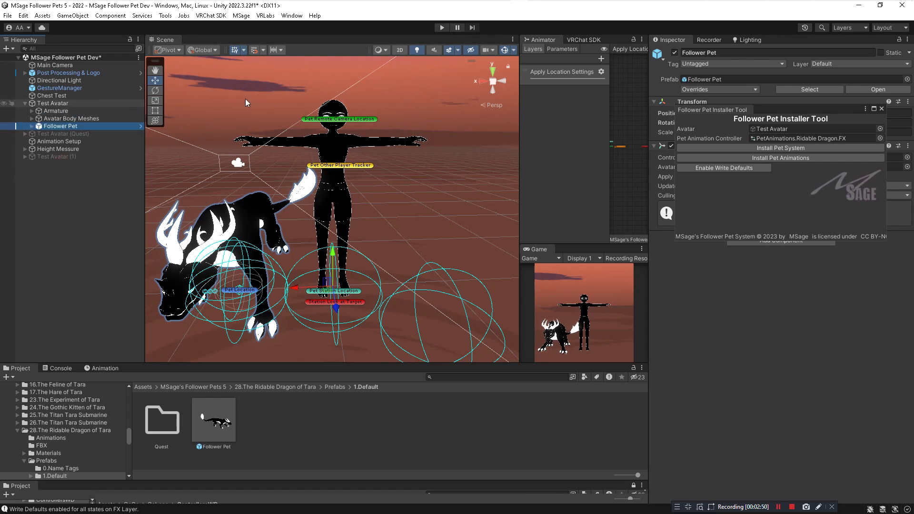
left_click_drag(809, 111, 796, 353)
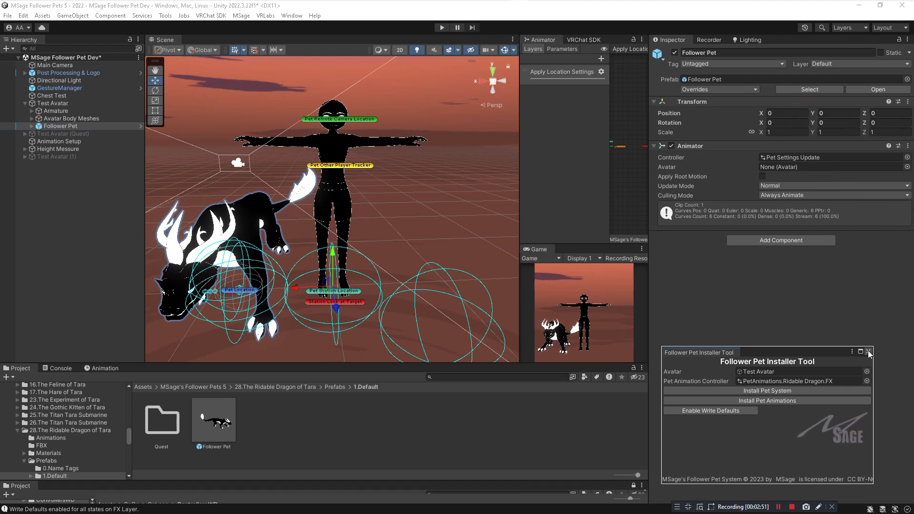
left_click(867, 351)
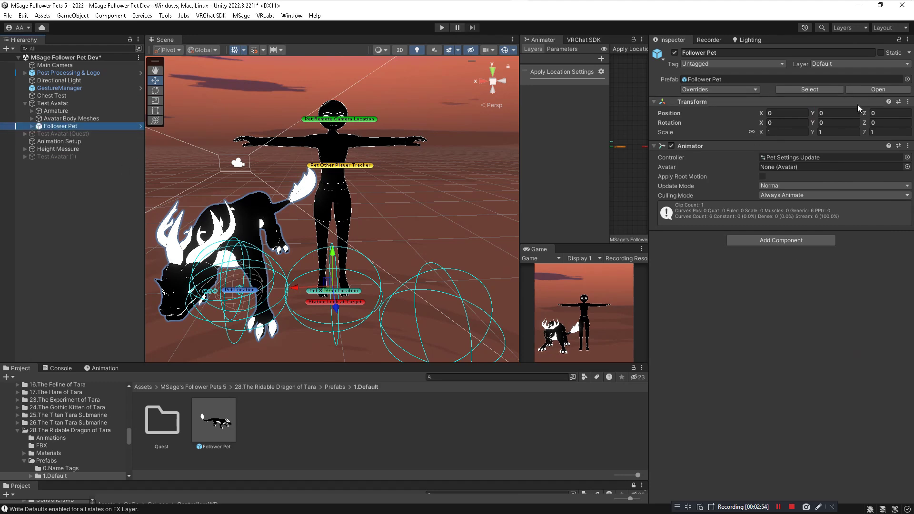
Step: Move Follower Pet's Pet Location to Z -0.008
left_click(32, 126)
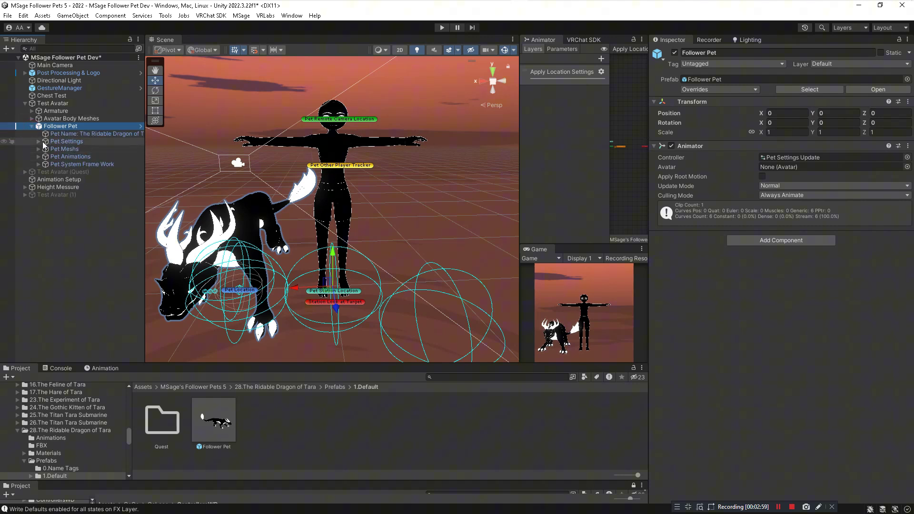
left_click(39, 142)
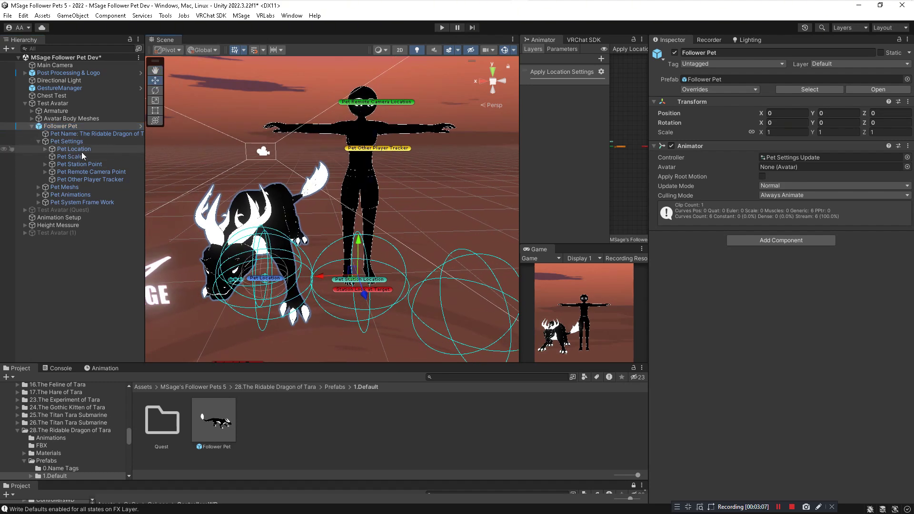
left_click(71, 149)
key("f")
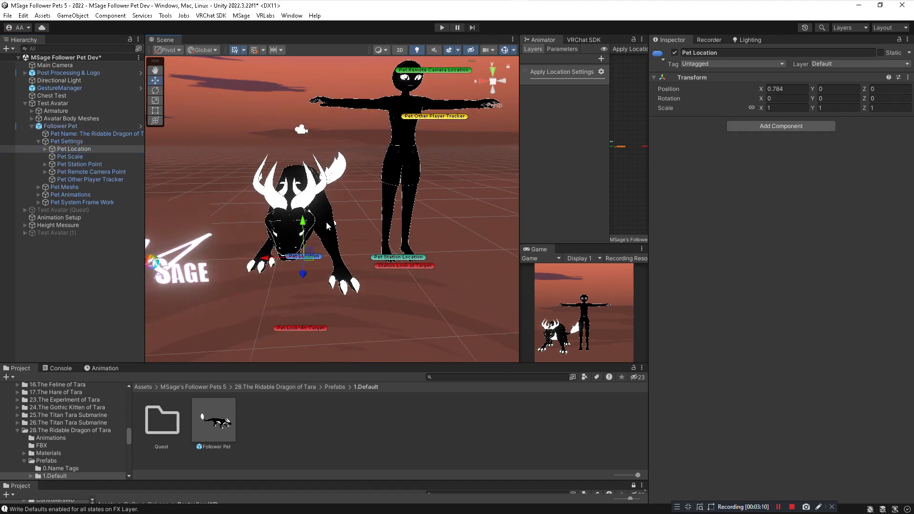
left_click_drag(323, 240, 312, 259)
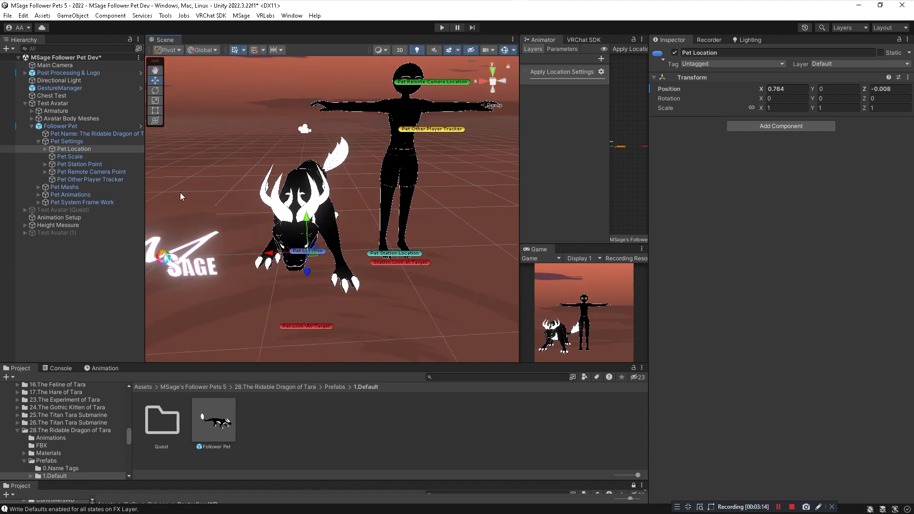
Step: Scale Pet Scale up to about 0.979, checking the dragon from side and front
left_click(75, 158)
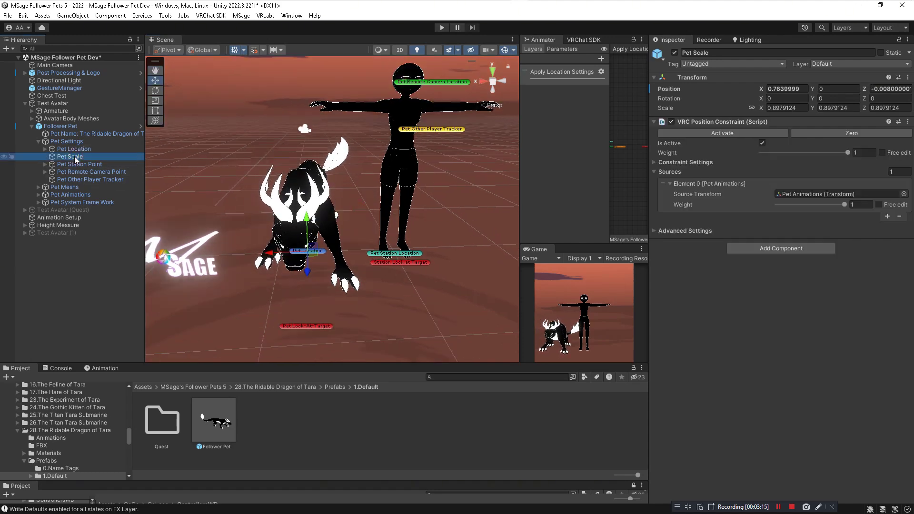
left_click(155, 100)
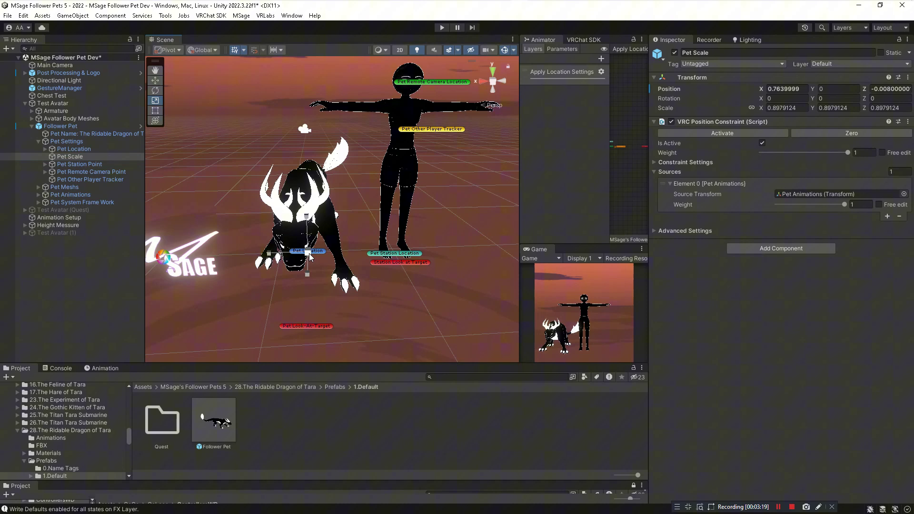
left_click_drag(310, 257, 348, 181)
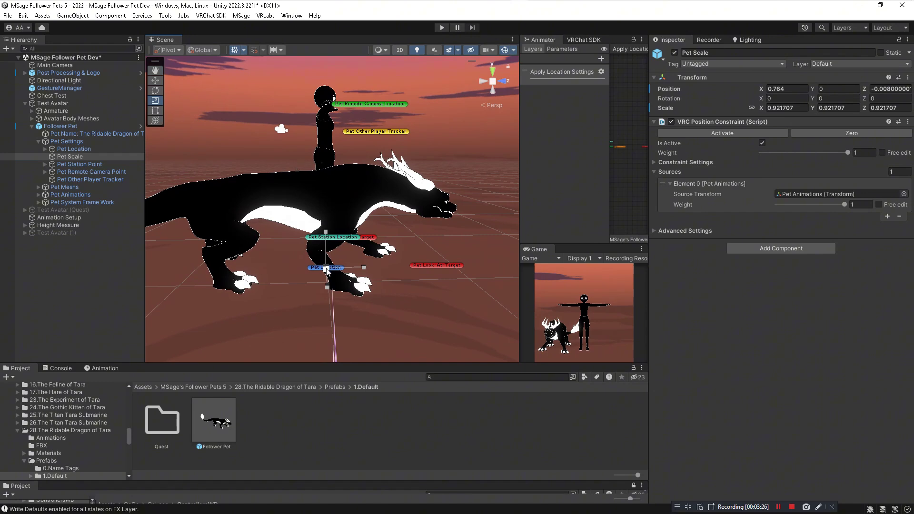
left_click_drag(326, 269, 373, 220)
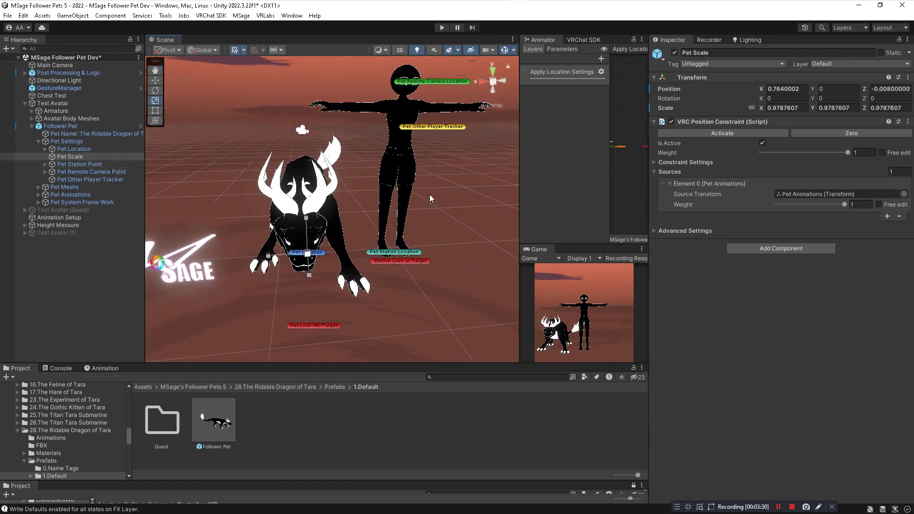
left_click_drag(426, 200, 326, 134, "alt")
left_click_drag(275, 158, 343, 164, "alt")
Step: Set Armature's root.x as Pet Station Point's VRC Parent Constraint source transform
left_click(87, 164)
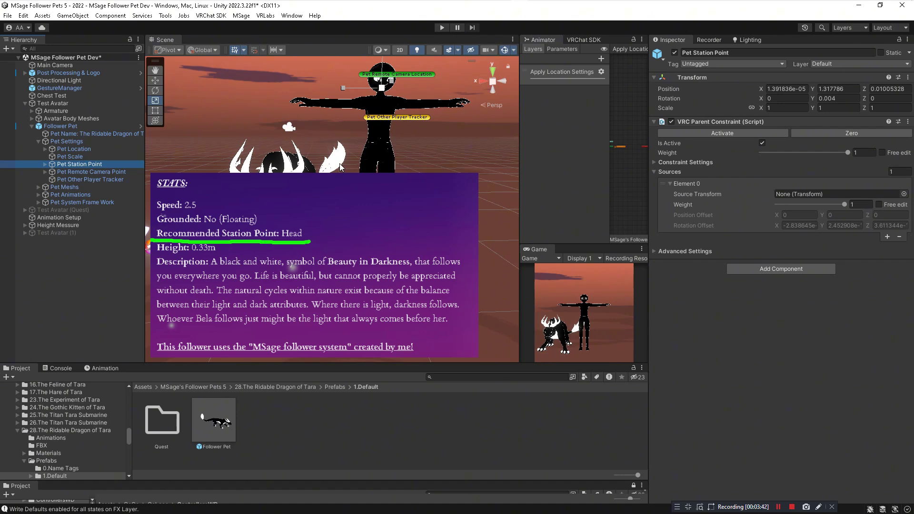
right_click_drag(327, 111, 321, 135)
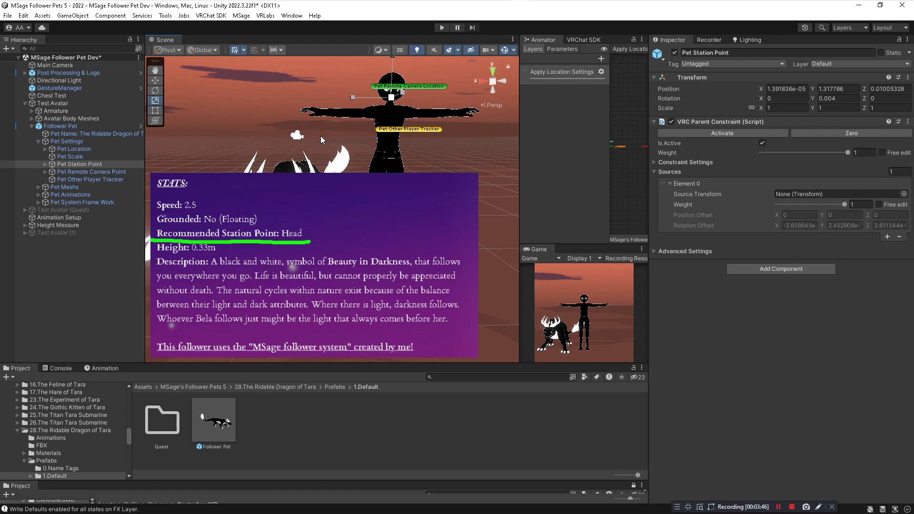
left_click(31, 110)
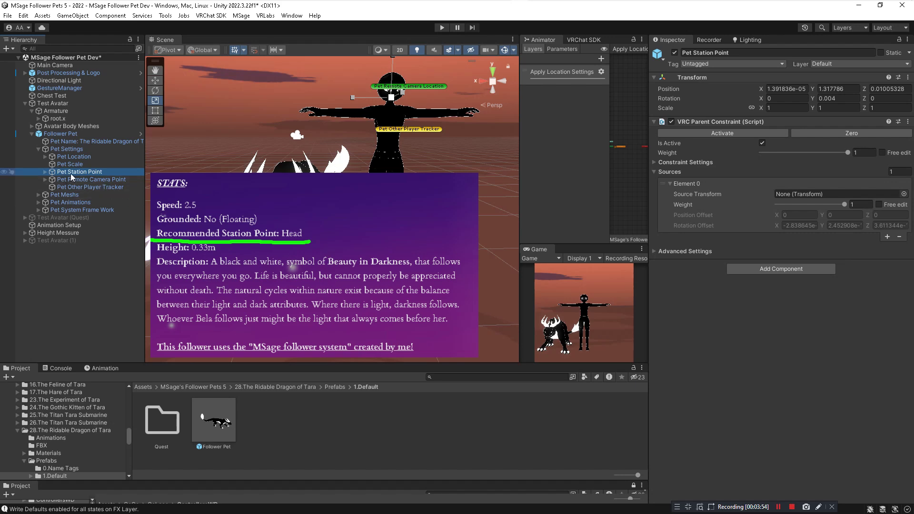
left_click_drag(48, 118, 760, 199)
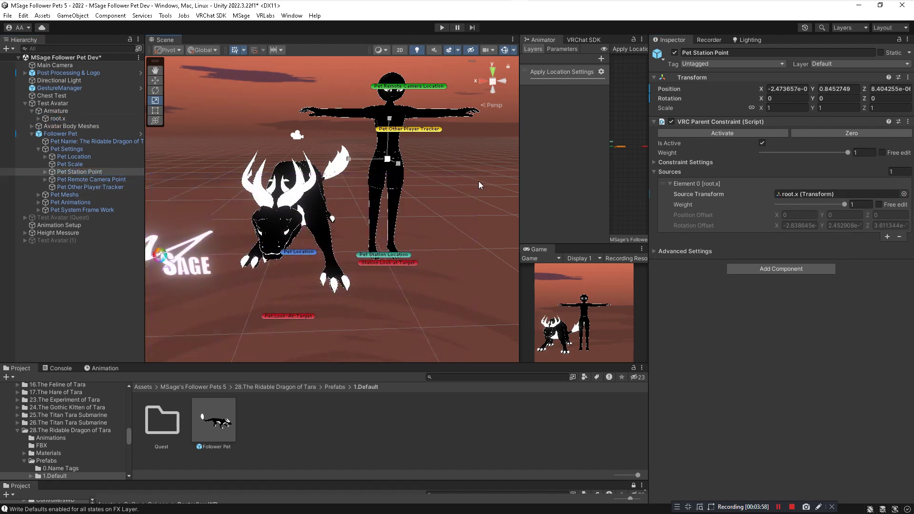
middle_click_drag(478, 181, 451, 183)
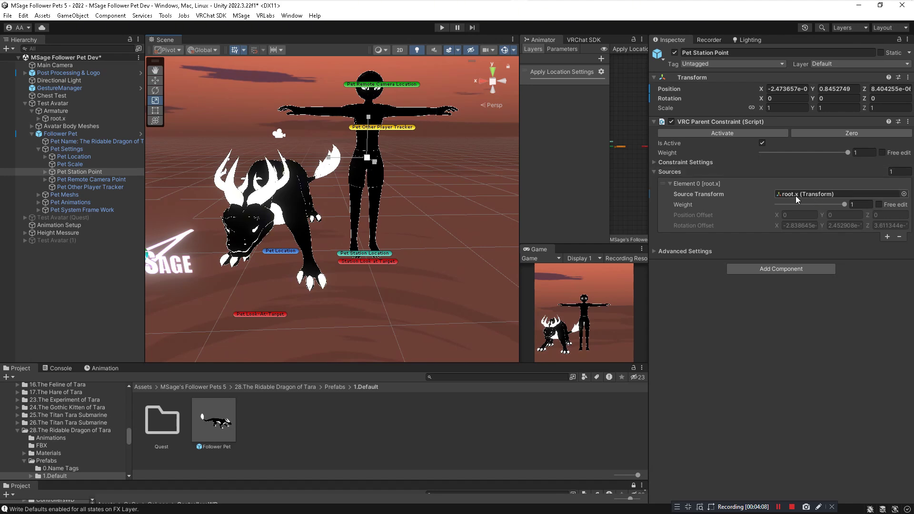
Step: Set head.x, under root.x > spine_01.x > spine_02.x > neck.x, as Pet Remote Camera Point's source
left_click(84, 180)
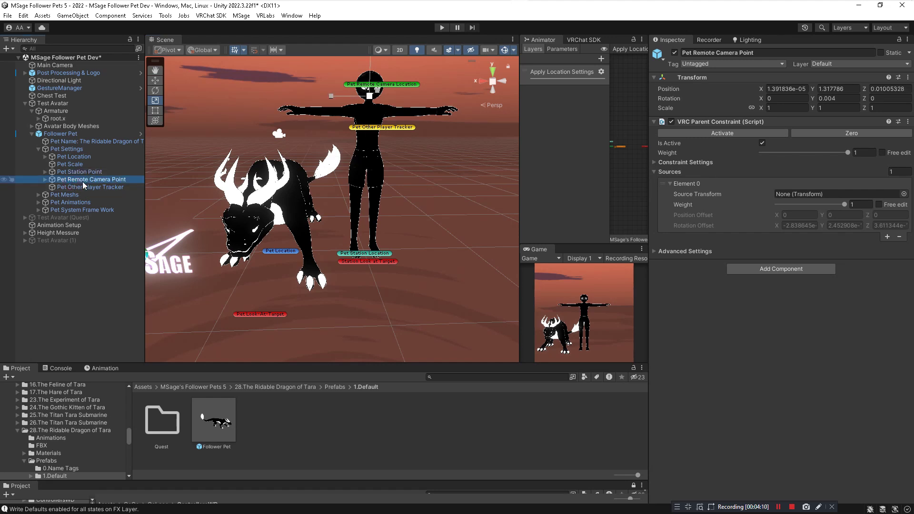
left_click(39, 118)
left_click(45, 126)
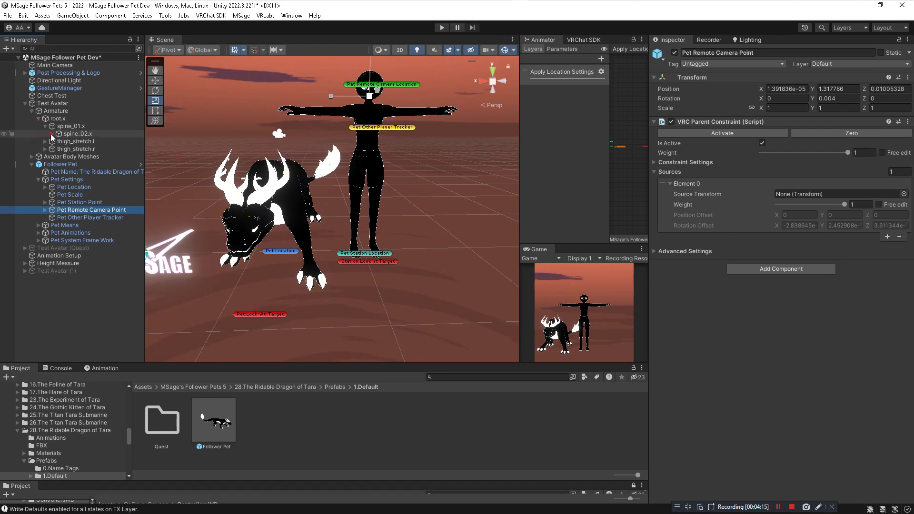
left_click(52, 133)
left_click(58, 156)
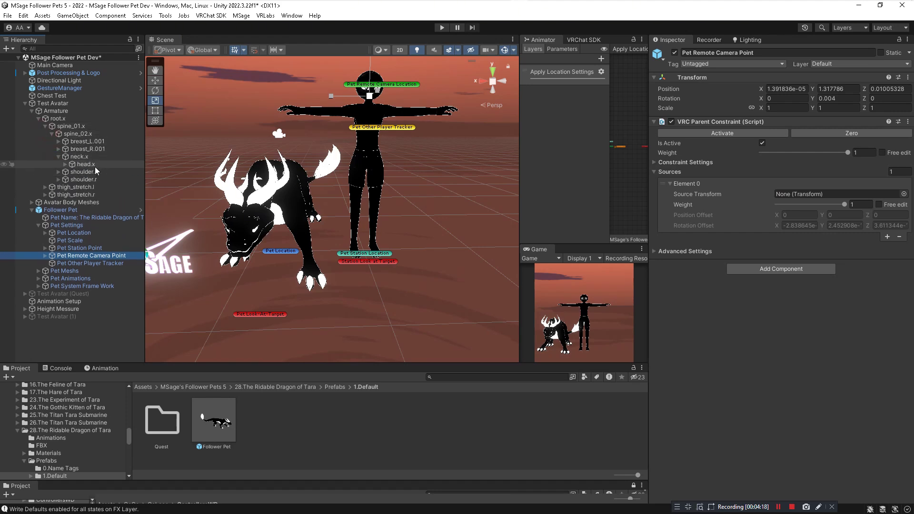
left_click_drag(95, 166, 820, 194)
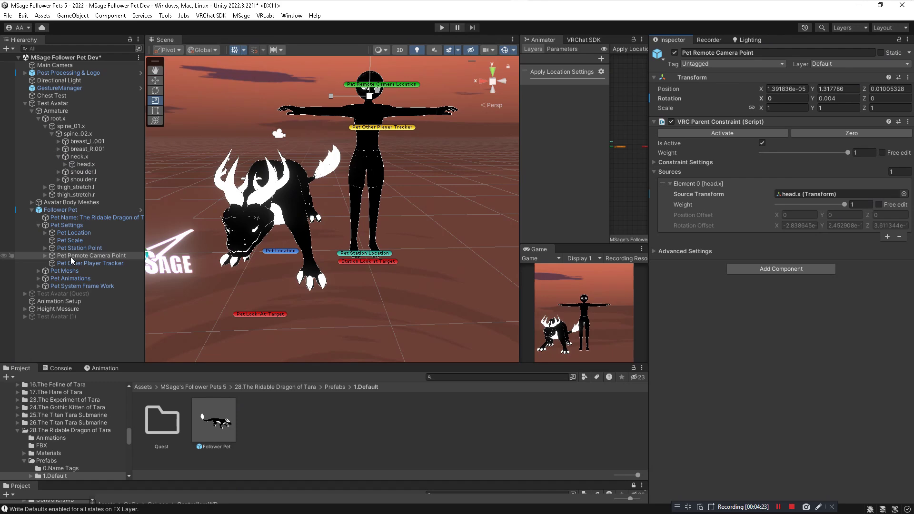
scroll(393, 221, "down", 2)
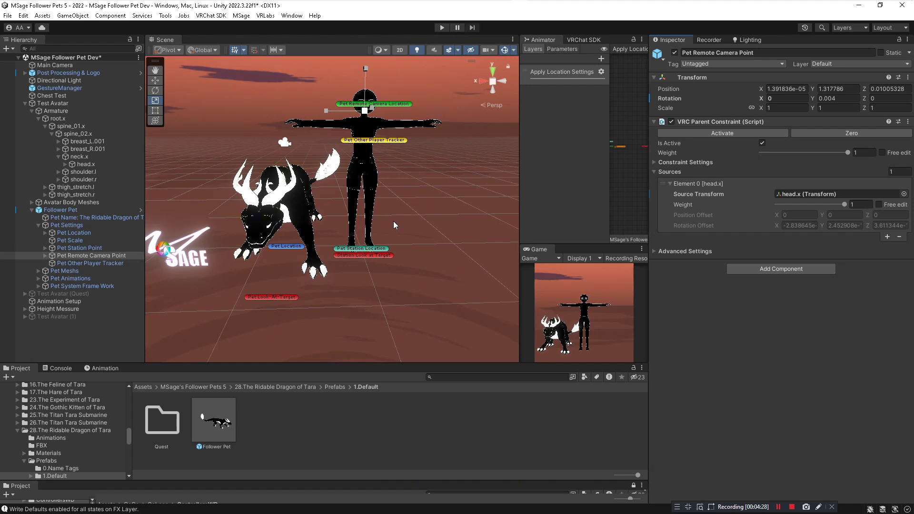
scroll(388, 215, "down", 3)
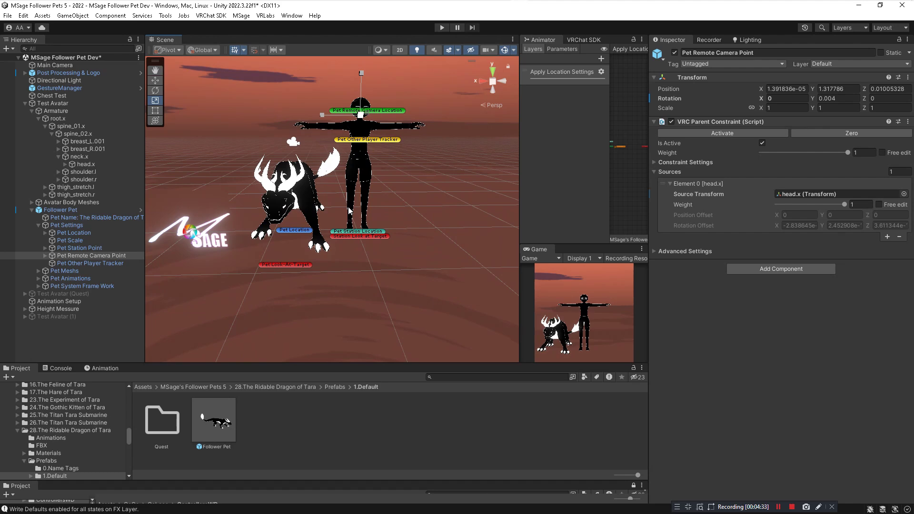
Step: Locate Test Avatar's expressions Menu field and open the Main Menu asset
left_click(199, 387)
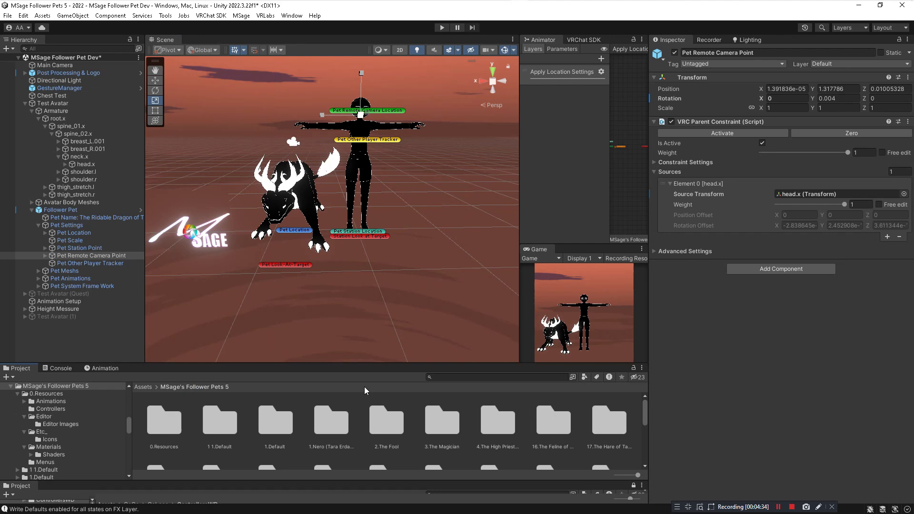
left_click_drag(374, 363, 380, 292)
left_click(53, 103)
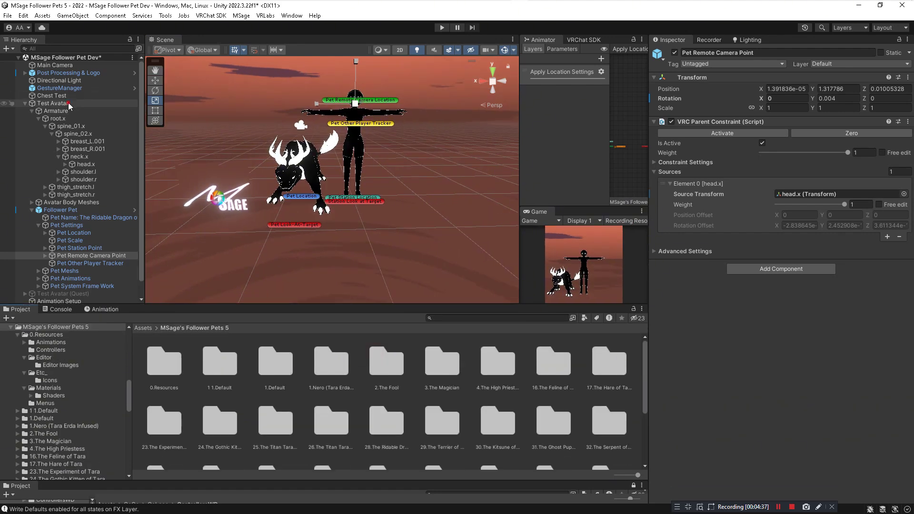
scroll(749, 336, "down", 10)
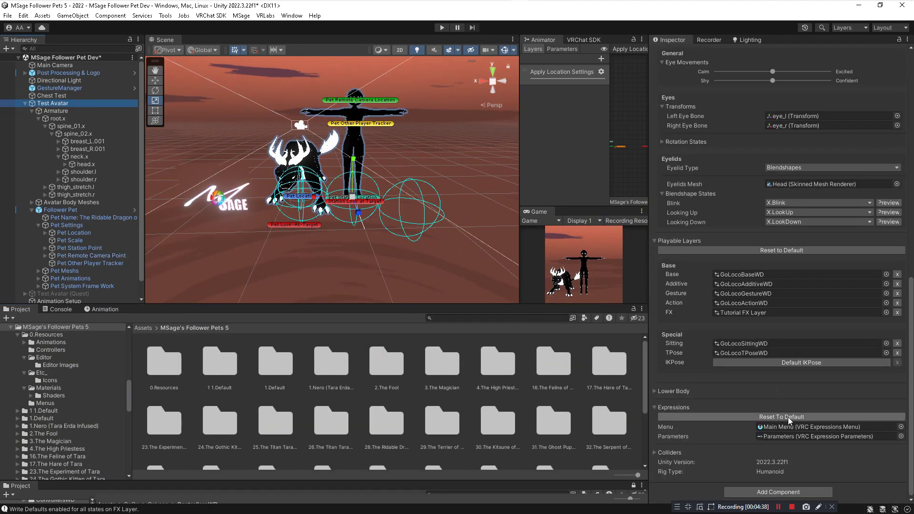
left_click(804, 427)
left_click(333, 368)
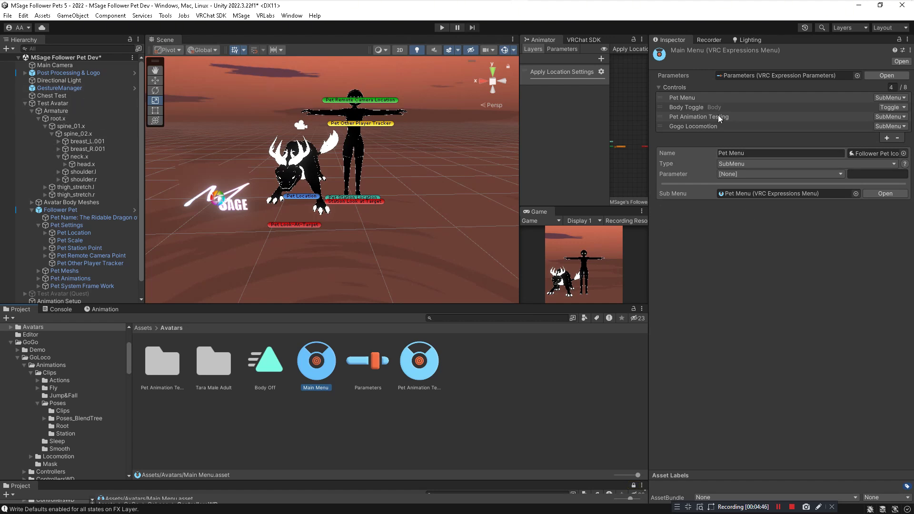
Step: Add a fifth Main Menu control of type SubMenu named 'Pet Menu'
left_click(689, 97)
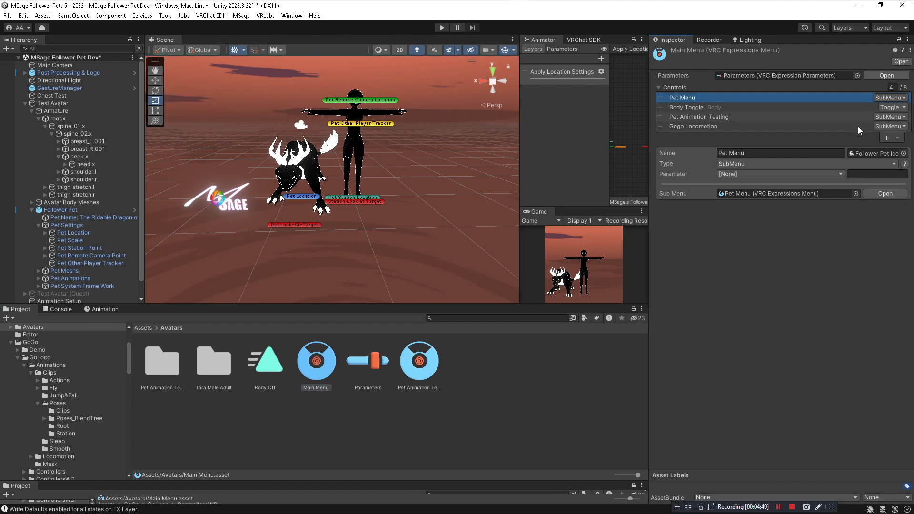
left_click(886, 138)
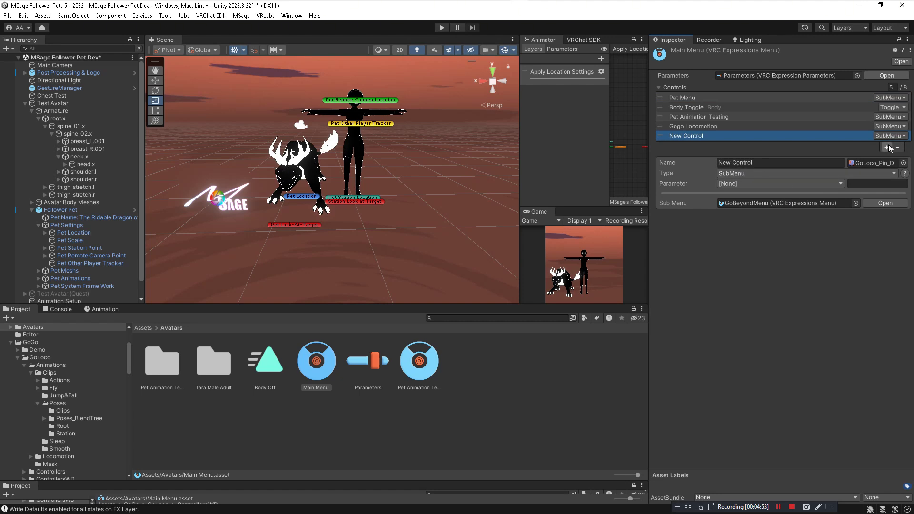
left_click(758, 174)
left_click(751, 206)
left_click(765, 163)
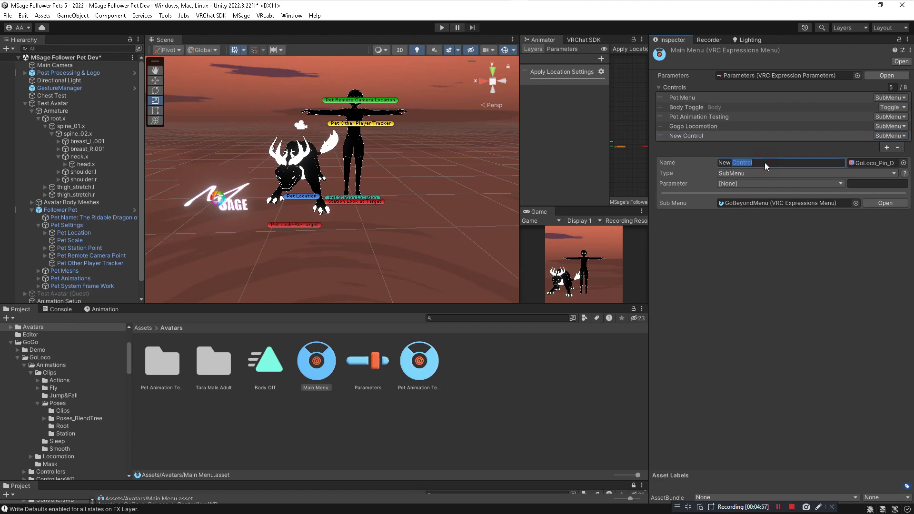
type("Pet Menu")
Step: Link the new control's Sub Menu to the Pet Menu expressions menu asset
left_click(856, 203)
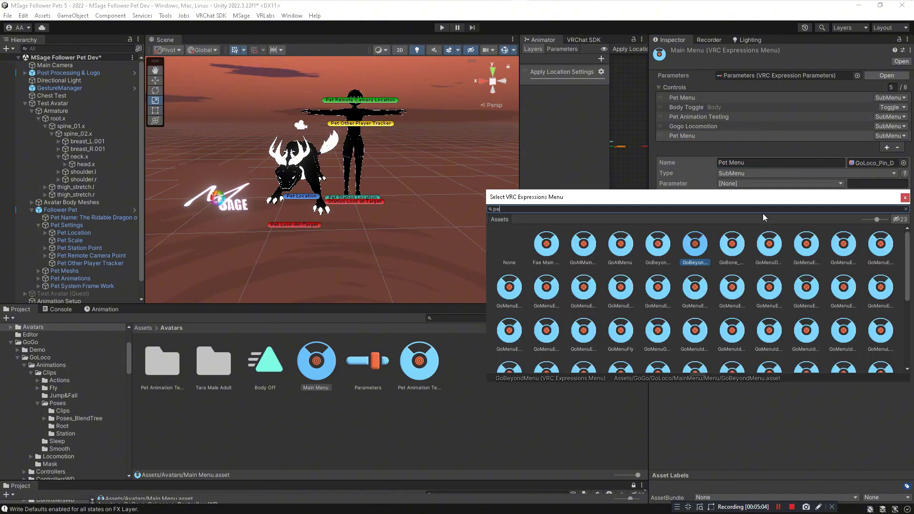
type("pet menu")
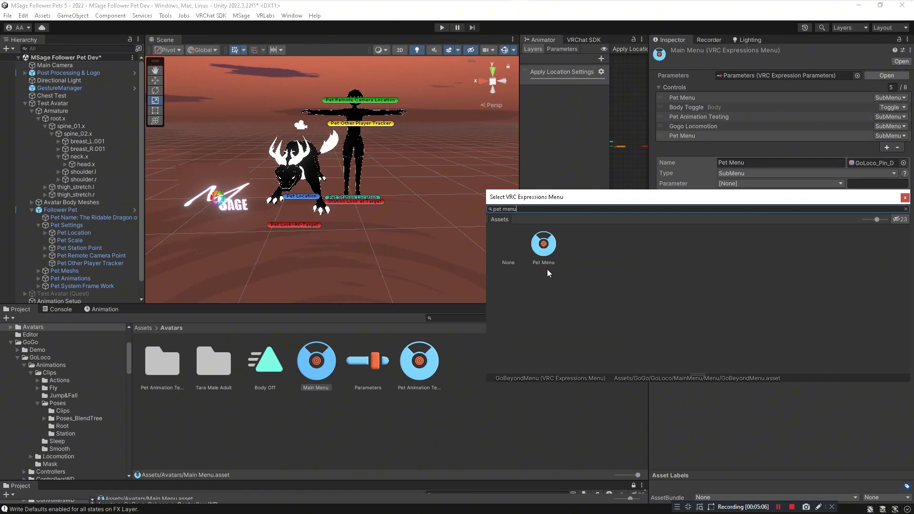
double_click(543, 245)
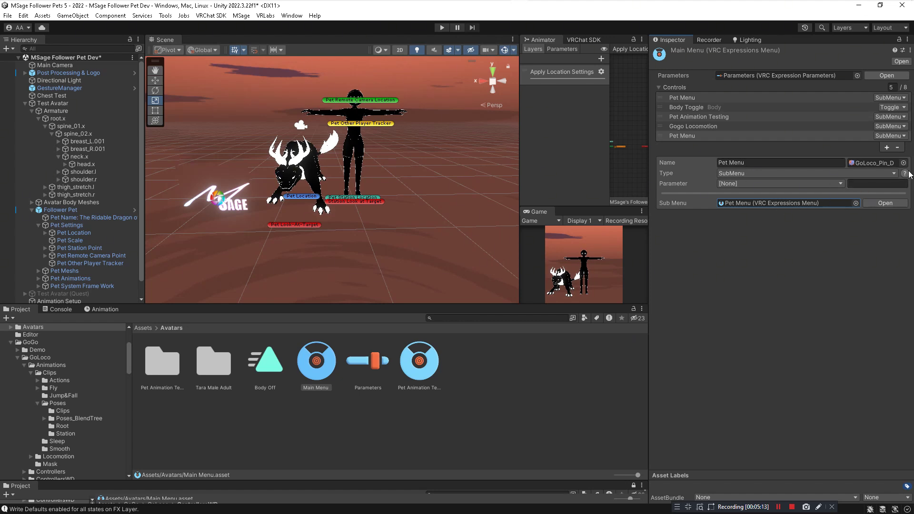
Step: Replace the Pet Menu control's GoLoco_Pin_D icon with the Follower Pet Icon texture
left_click(903, 163)
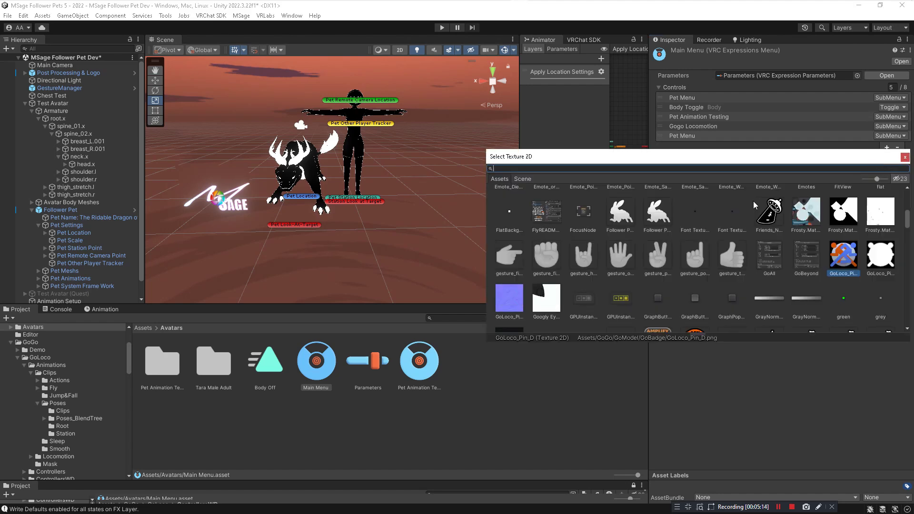
left_click(905, 158)
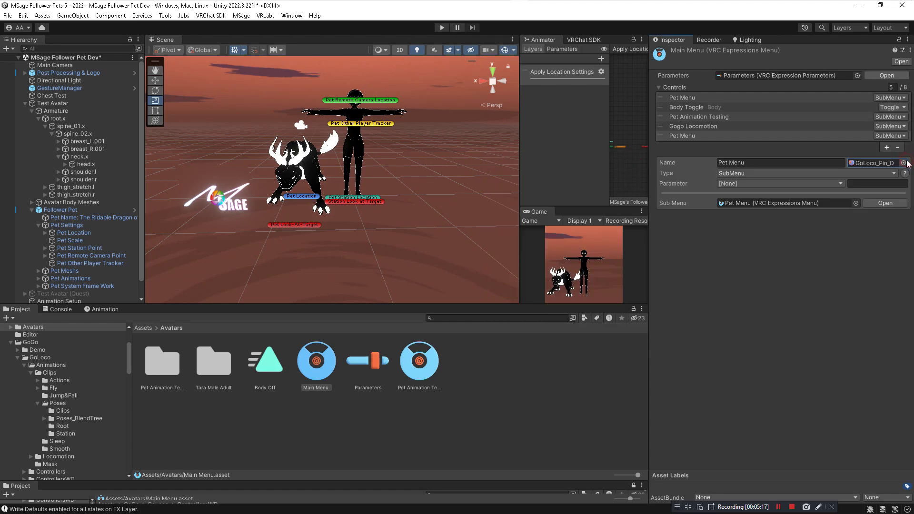
left_click(903, 162)
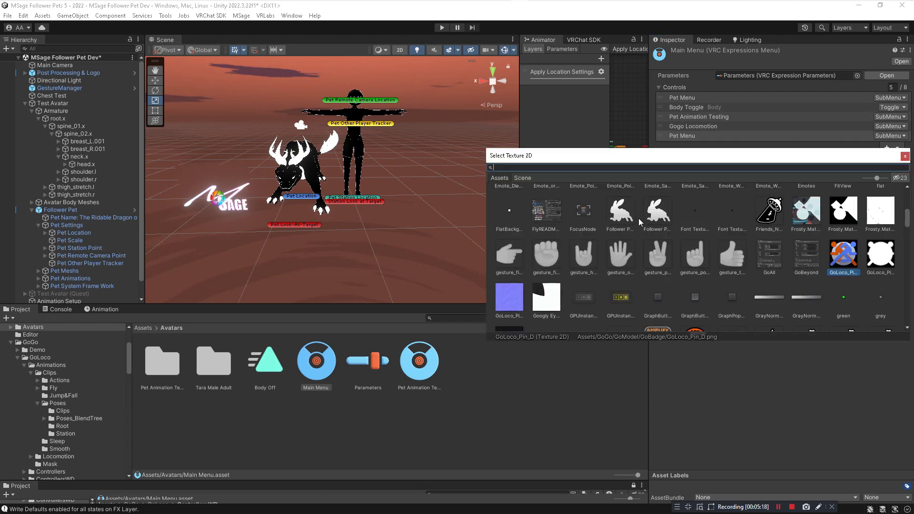
left_click(904, 157)
left_click(904, 163)
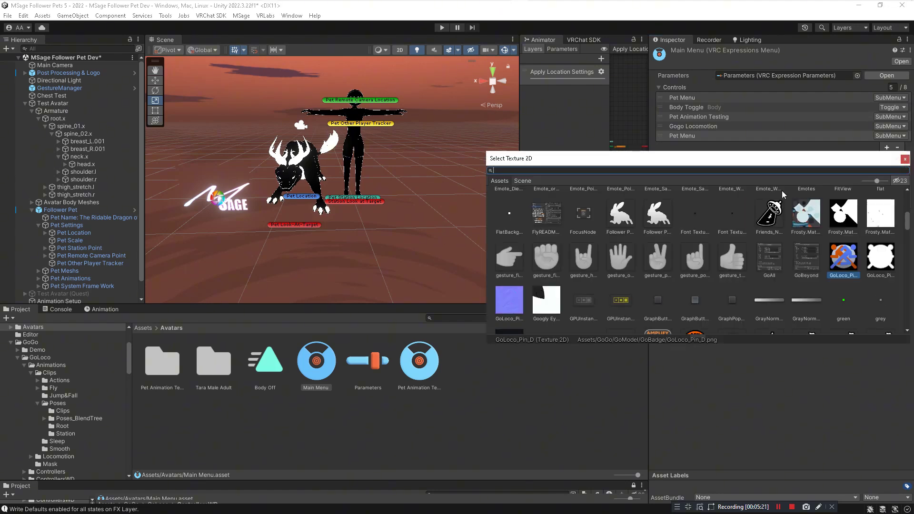
double_click(620, 212)
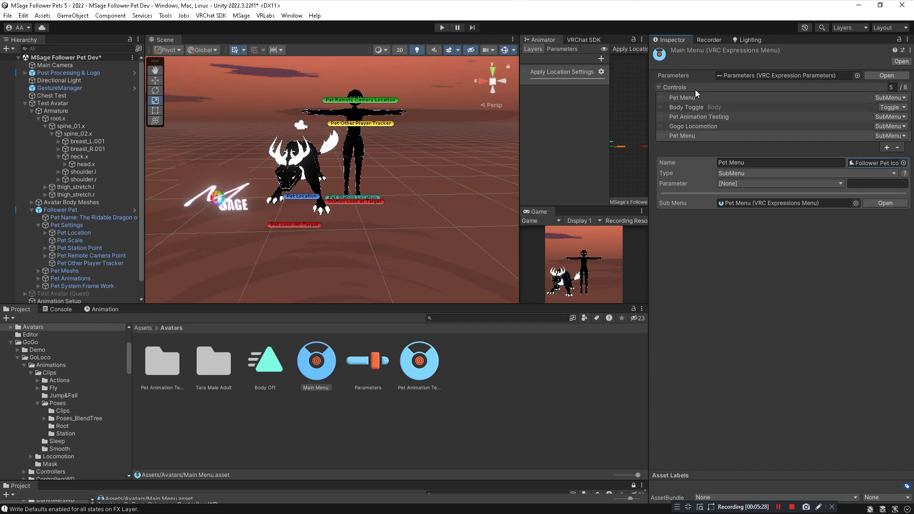
middle_click_drag(364, 131, 398, 157)
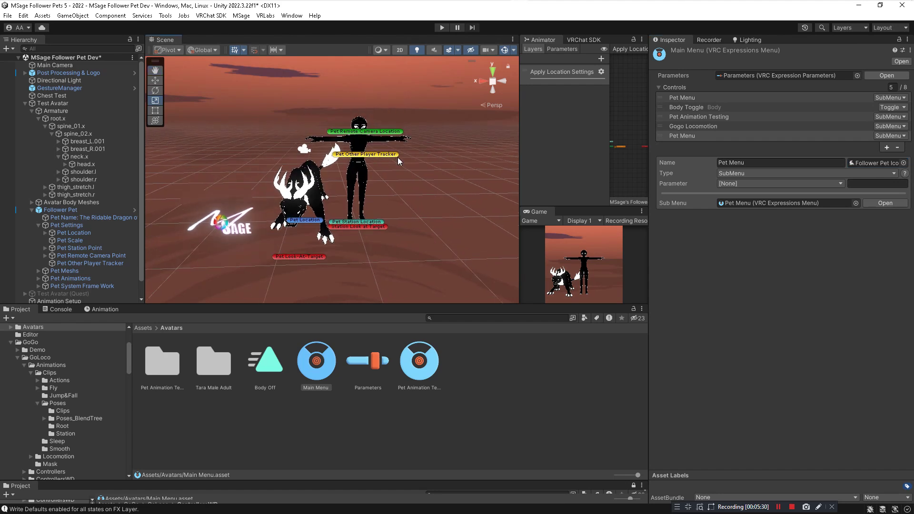